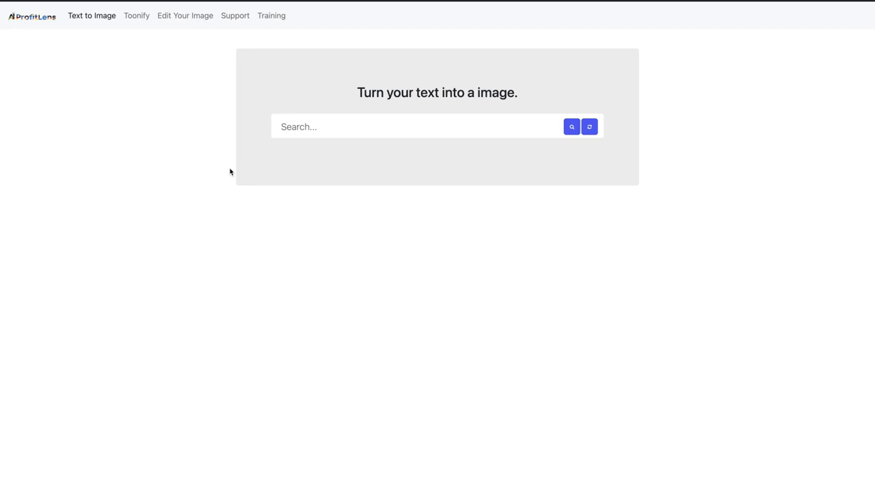
Generate images for 'luxury house', regenerating three times until a collage of modern houses appears
type("luxu")
type("ry house")
left_click(574, 132)
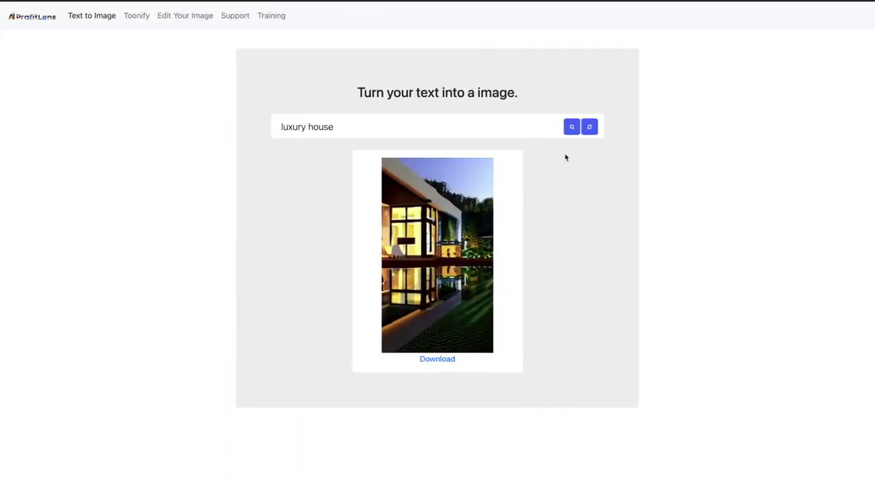
left_click(589, 128)
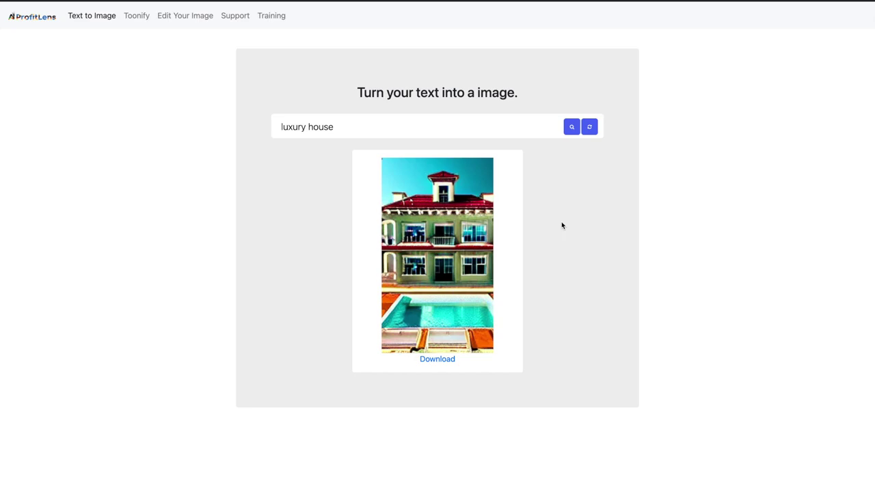
left_click(588, 129)
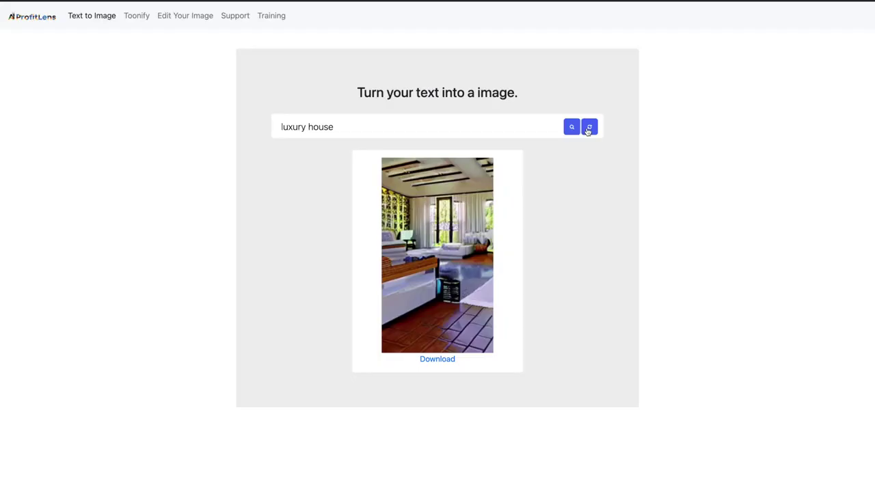
left_click(588, 131)
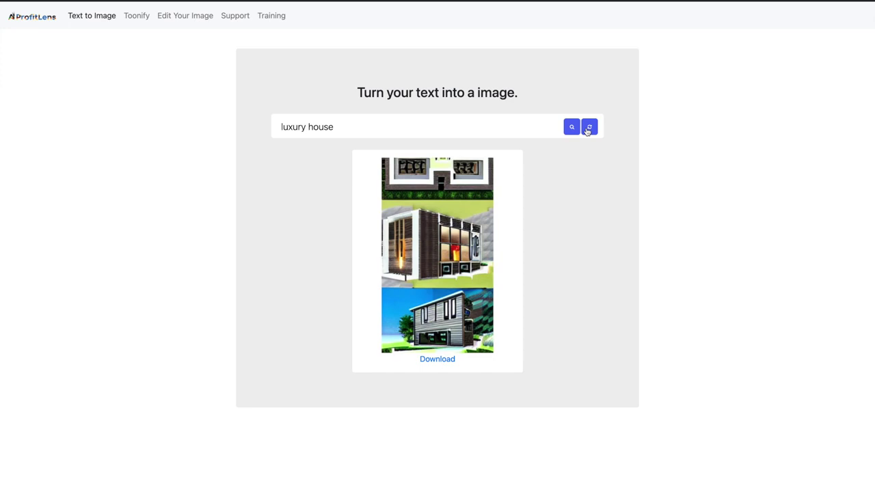
left_click(546, 129)
Generate an image for the prompt 'stack of cash in football field'
key("ctrl+a")
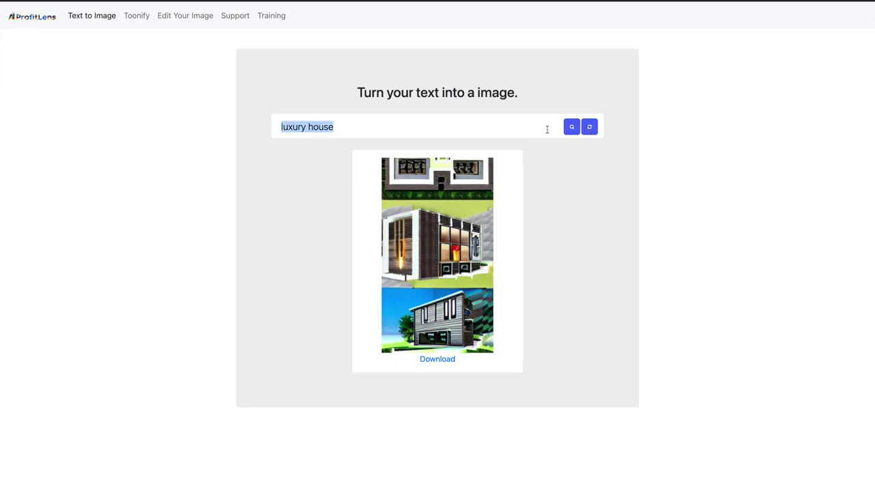
type("stack of cash ")
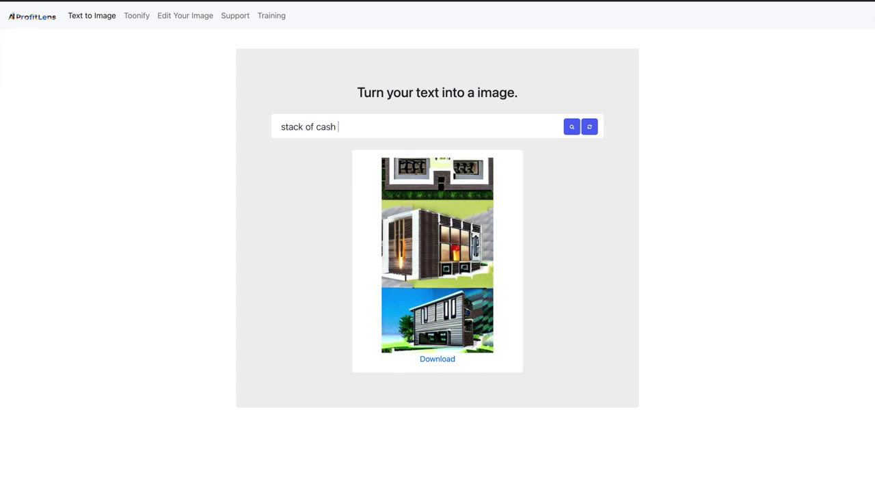
type("in football field")
left_click(573, 127)
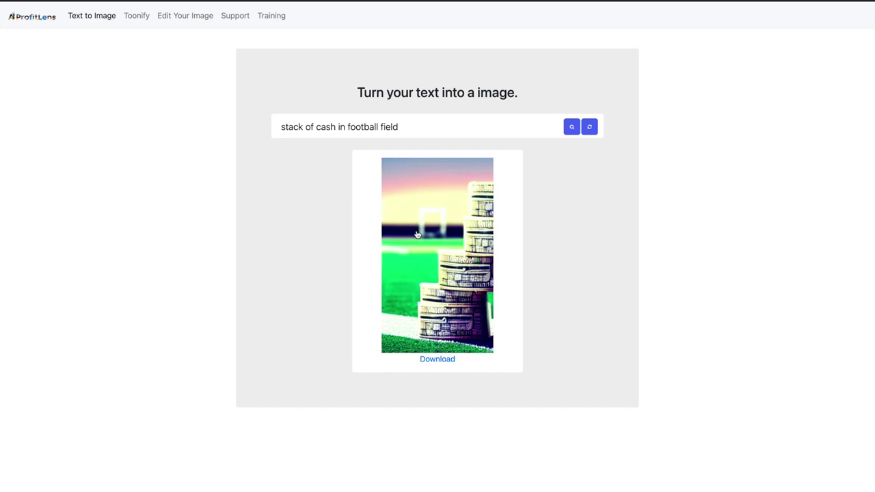
Replace the prompt with 'fireworks' and generate a fireworks image
key("ctrl+a")
triple_click(439, 119)
type("fire")
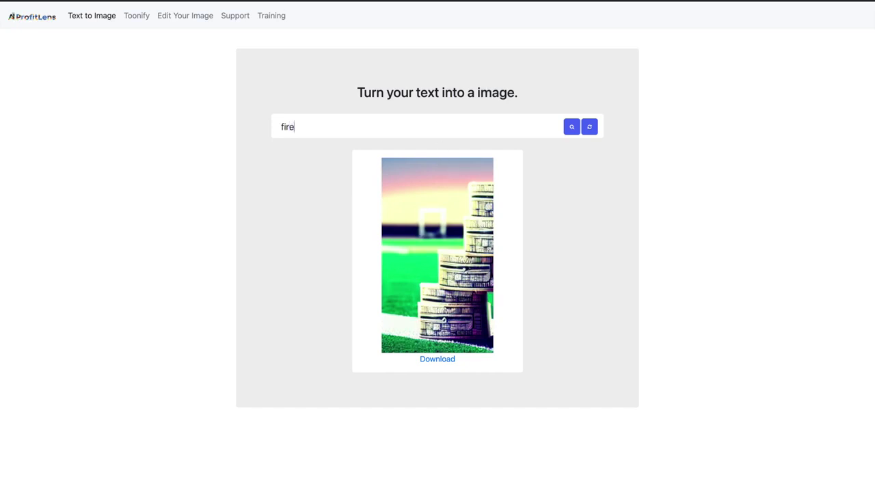
type("works")
left_click(571, 129)
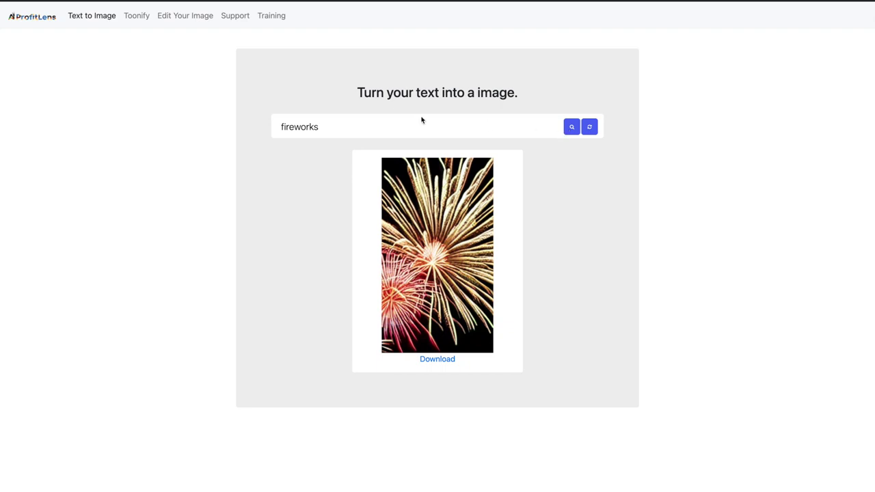
Toonify the portrait photo test1.jpg into a cartoon avatar and download the result
left_click(142, 21)
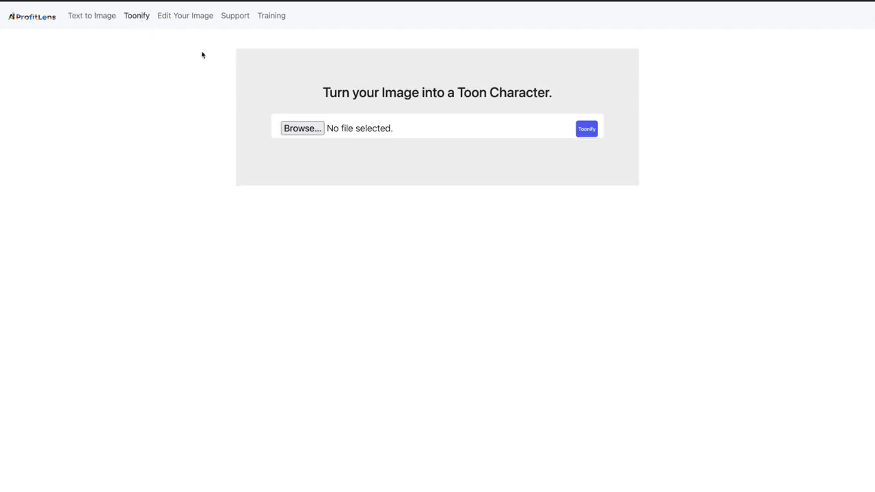
left_click(311, 133)
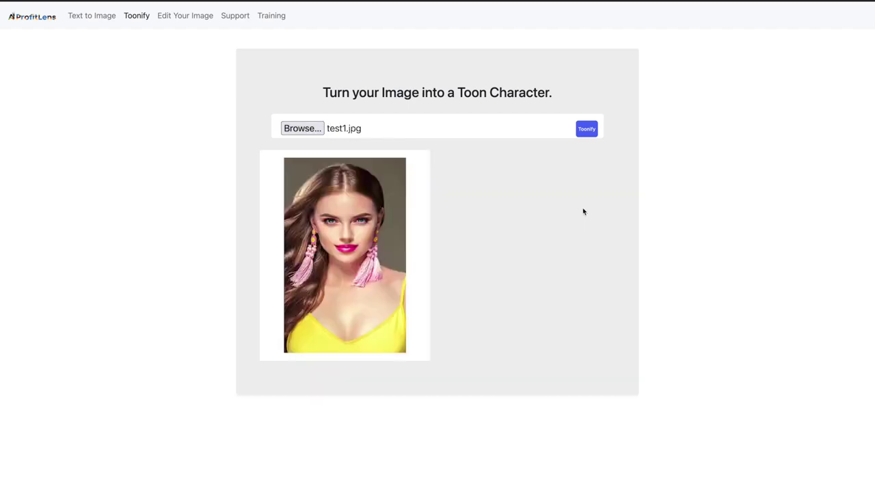
left_click(586, 129)
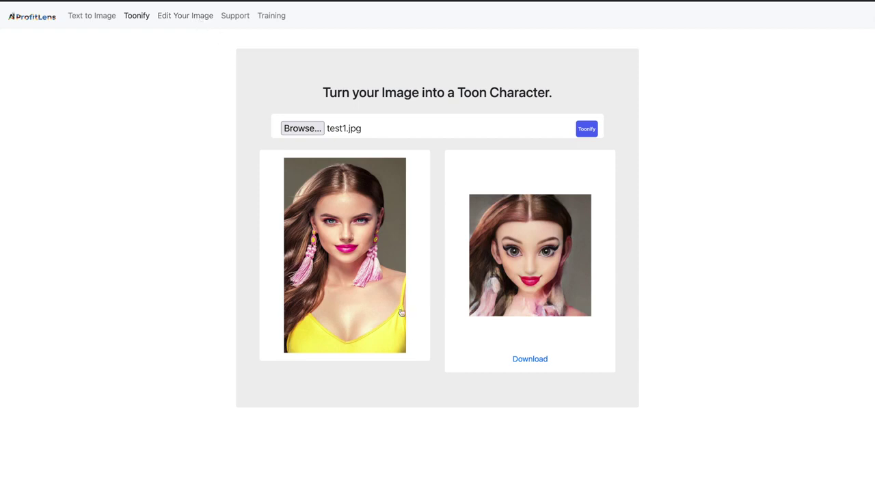
left_click(519, 360)
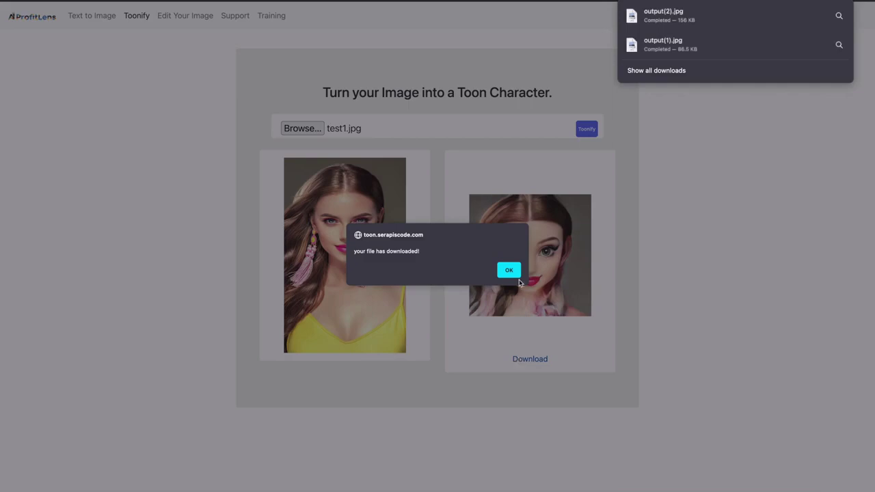
left_click(508, 271)
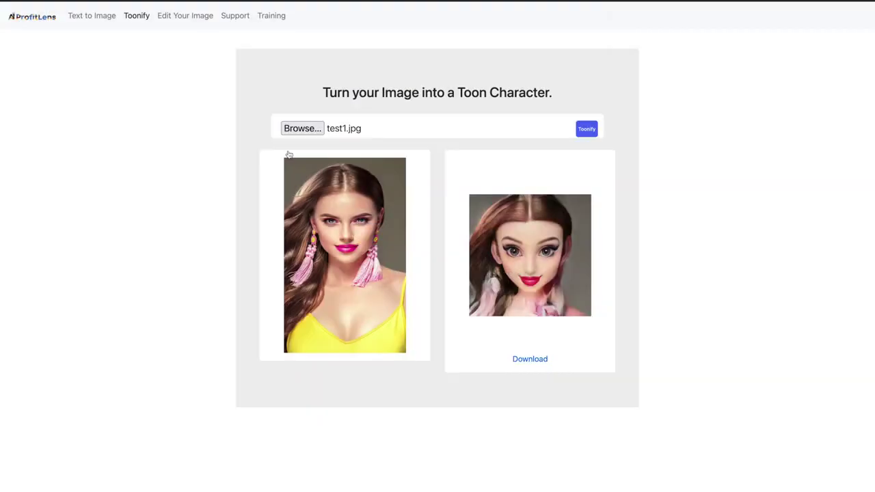
left_click(196, 17)
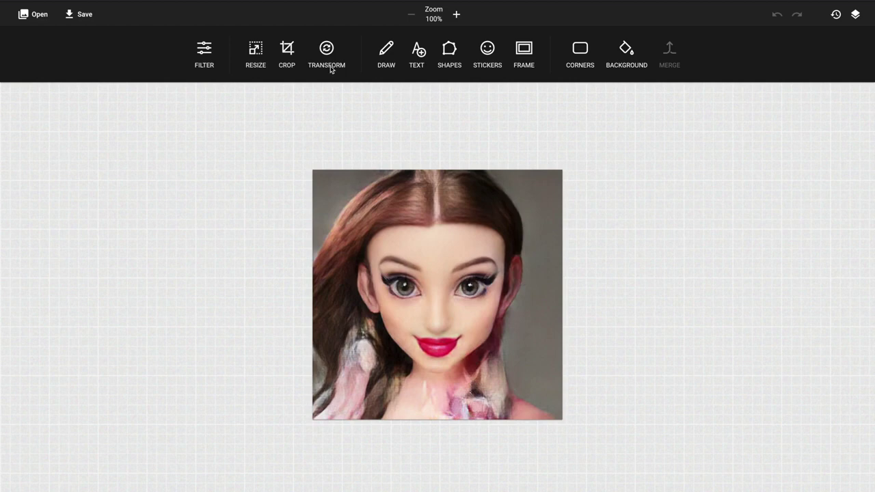
Preview the Vintage, Polaroid and Kodachrome filters on the cartoon avatar
left_click(204, 49)
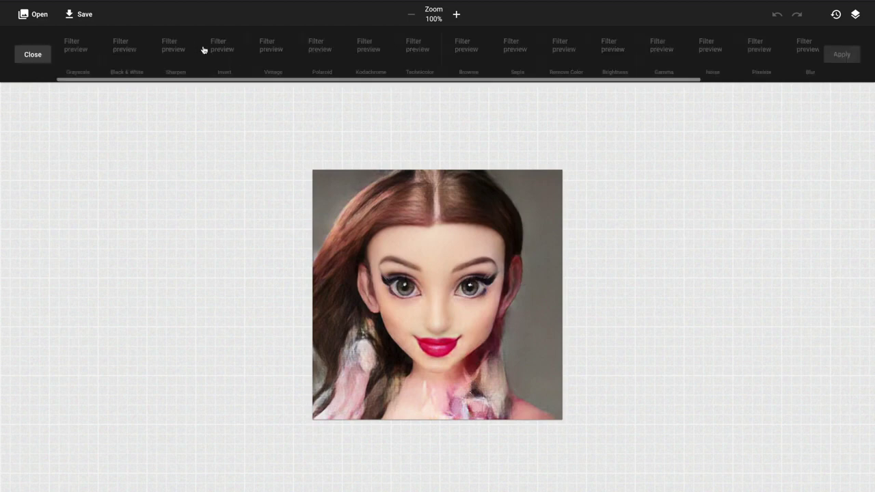
left_click(264, 47)
left_click(326, 62)
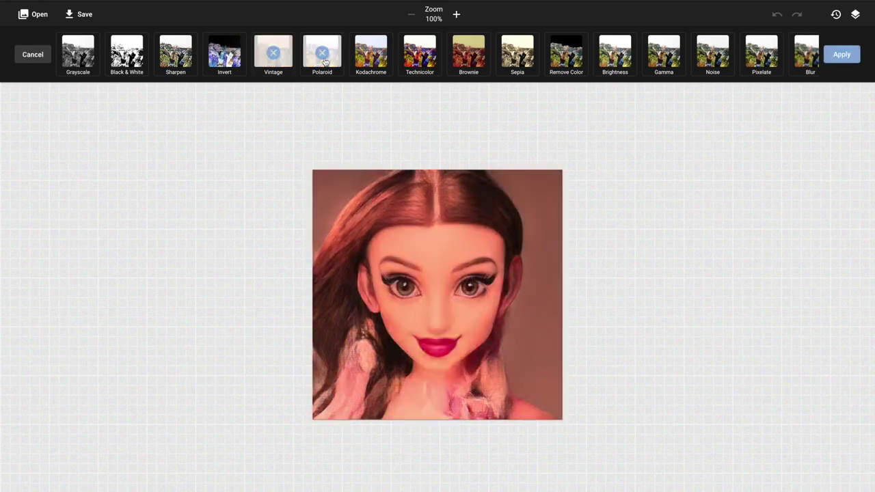
left_click(376, 63)
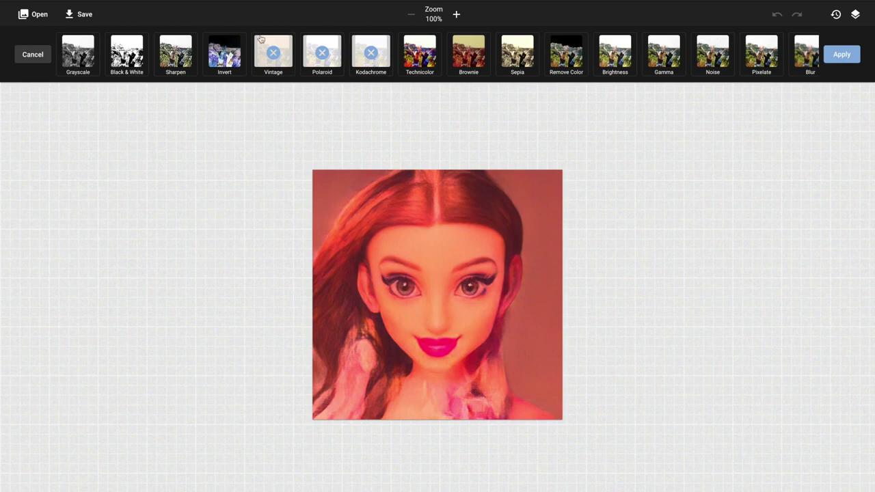
Drop Polaroid and Kodachrome, keeping only the Vintage filter, and apply it
left_click(273, 52)
left_click(367, 60)
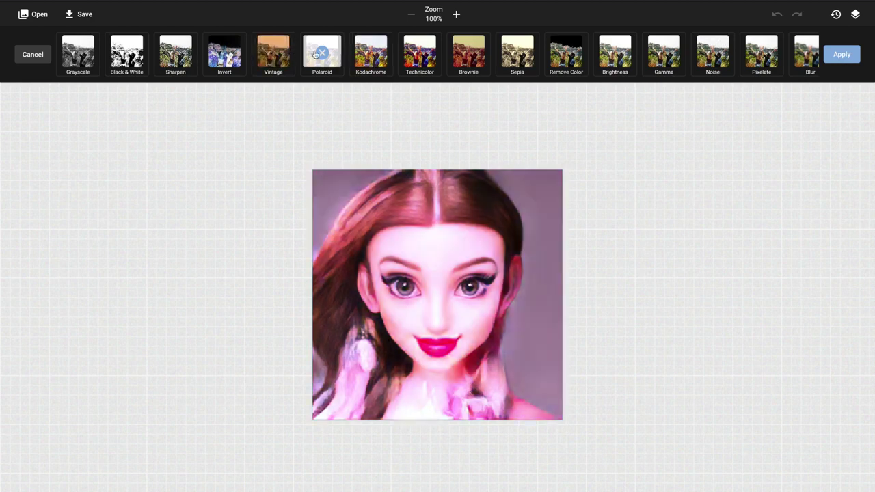
left_click(313, 54)
left_click(277, 54)
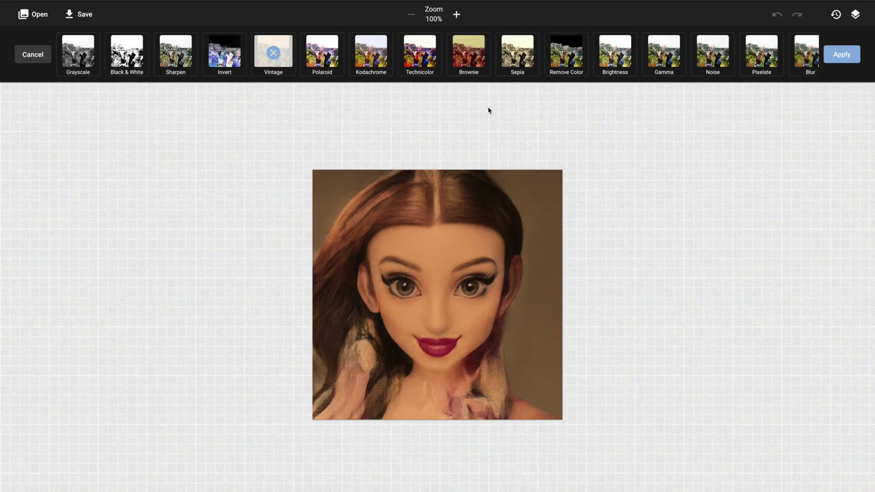
left_click(849, 59)
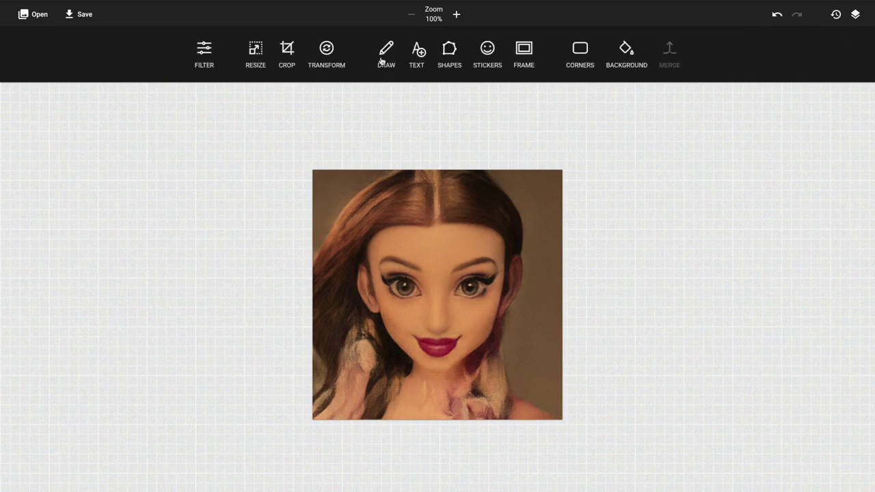